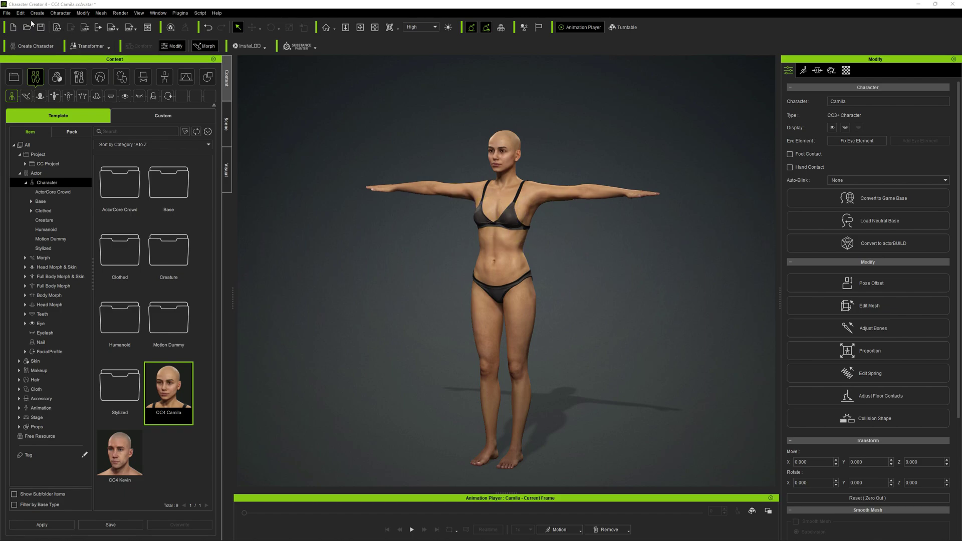
# Start an FBX export of the clothed character with the Unreal target preset and the Mesh FBX option.
pyautogui.click(131, 27)
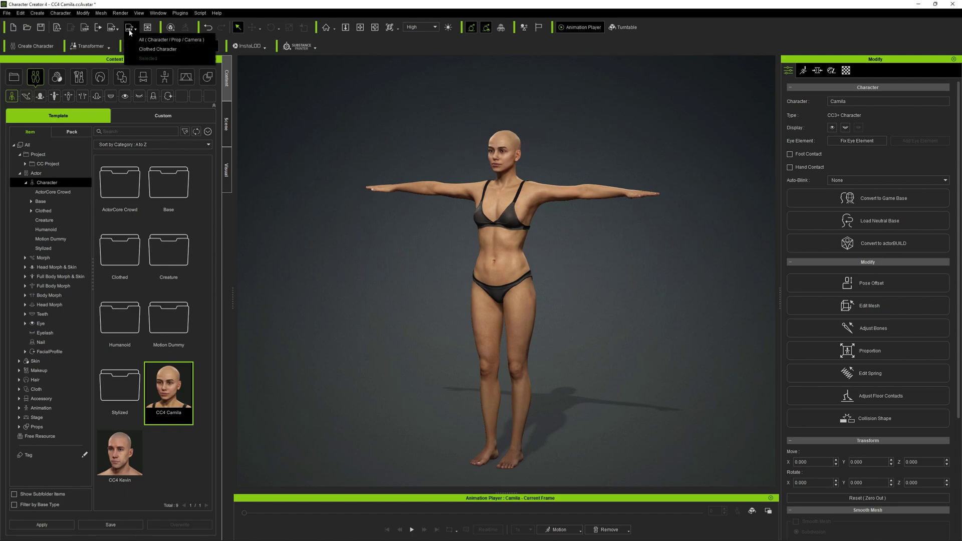
pyautogui.click(153, 50)
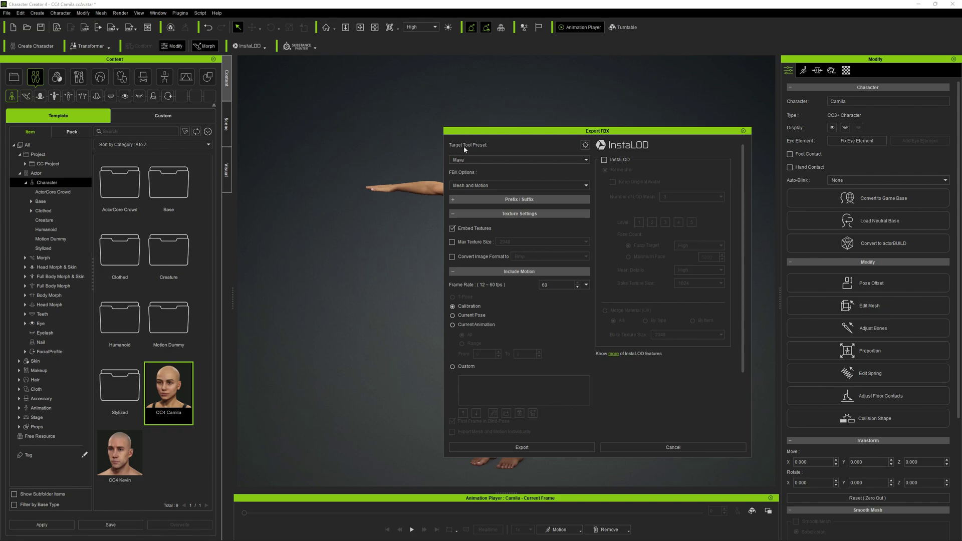
pyautogui.click(470, 159)
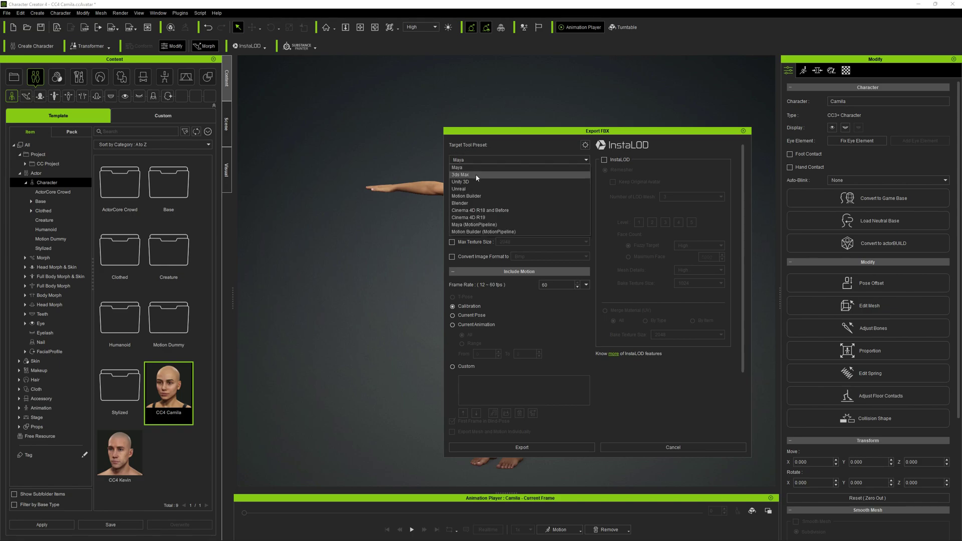
pyautogui.click(488, 190)
pyautogui.click(487, 188)
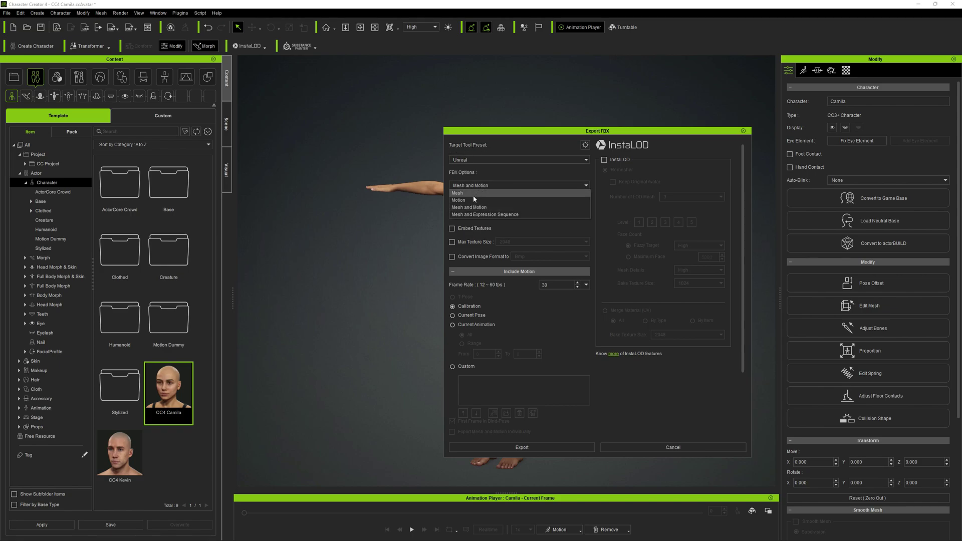
pyautogui.click(473, 193)
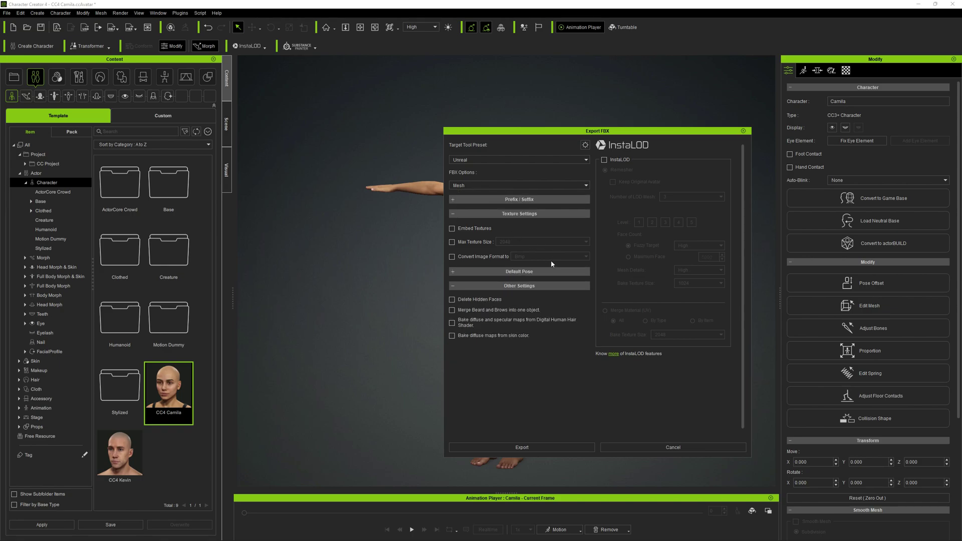
# Export the unmodified character as an FBX file named CamillaNormal in New folder (3).
pyautogui.click(554, 446)
pyautogui.click(419, 310)
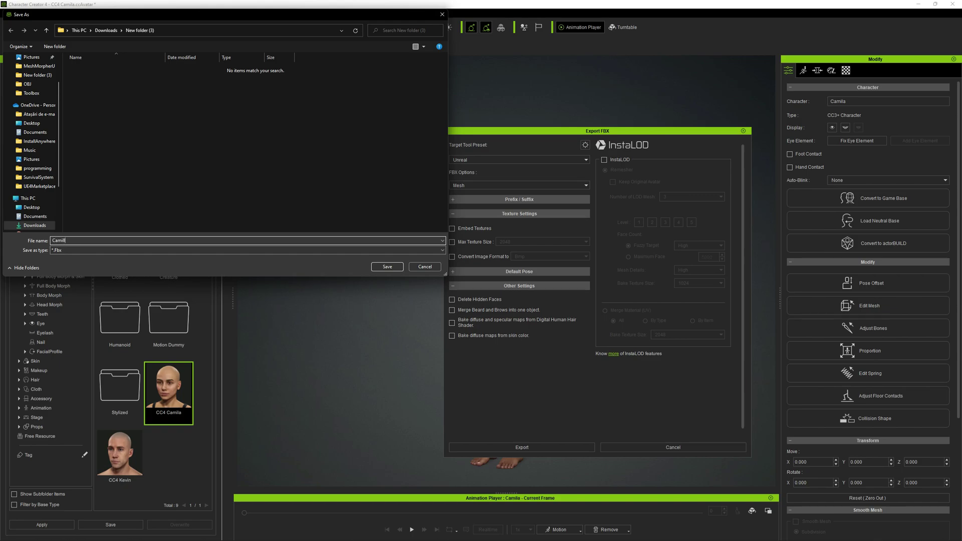
pyautogui.write('CamillaNormal')
pyautogui.click(387, 266)
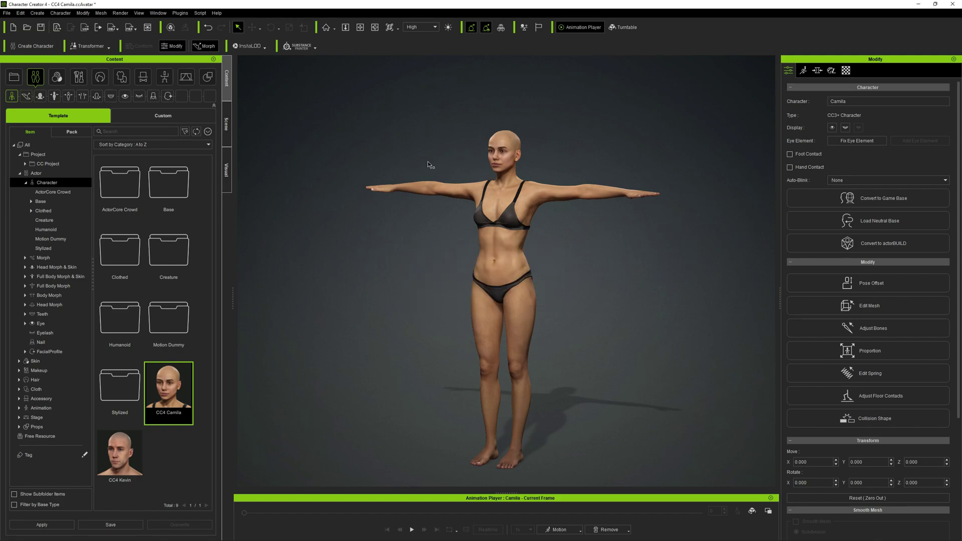
# Raise the character's full-body Body Fat B morph to 40.
pyautogui.click(816, 72)
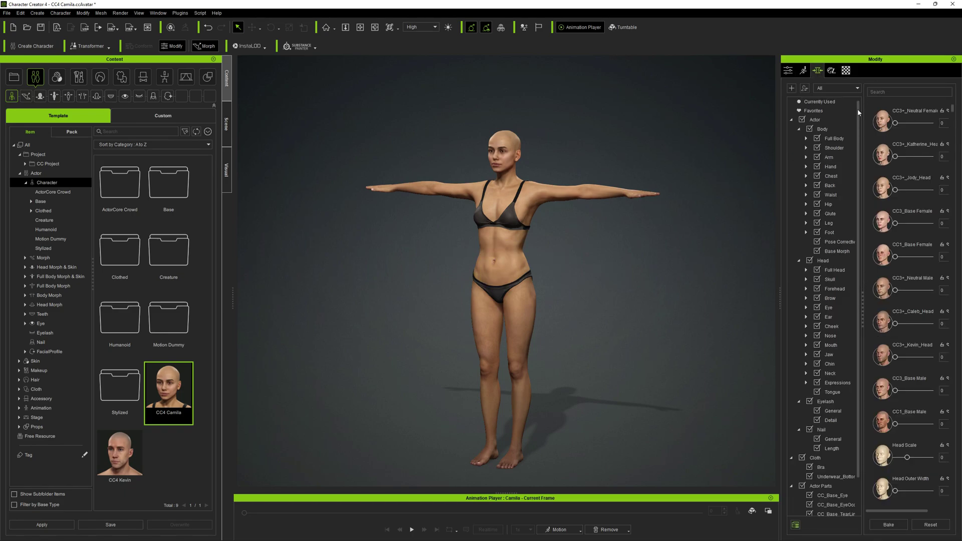
pyautogui.click(835, 139)
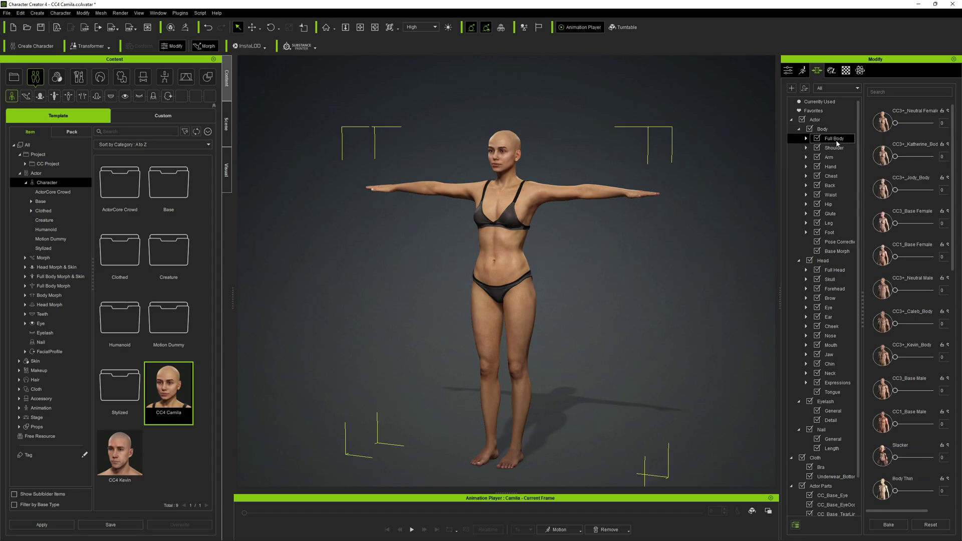
pyautogui.scroll(-3, 922, 153)
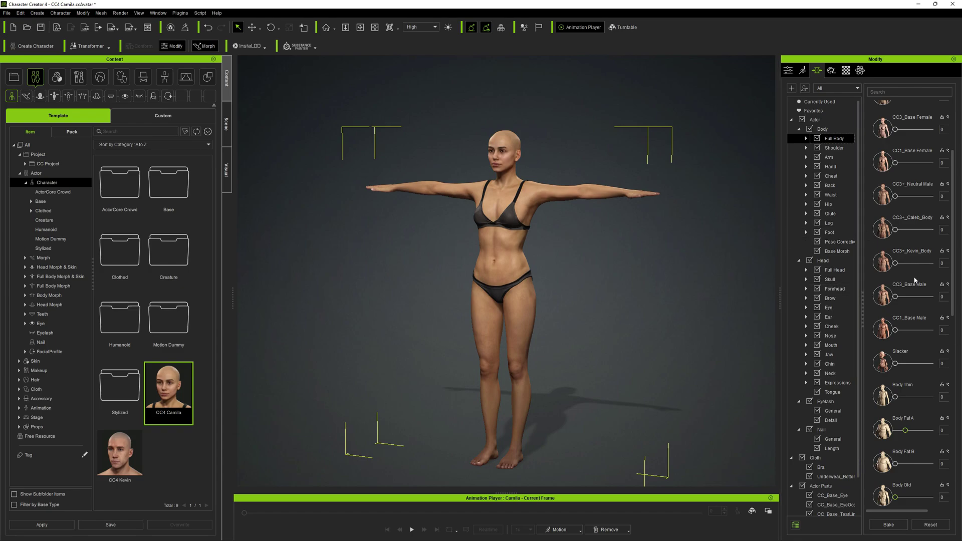
pyautogui.scroll(-1, 911, 282)
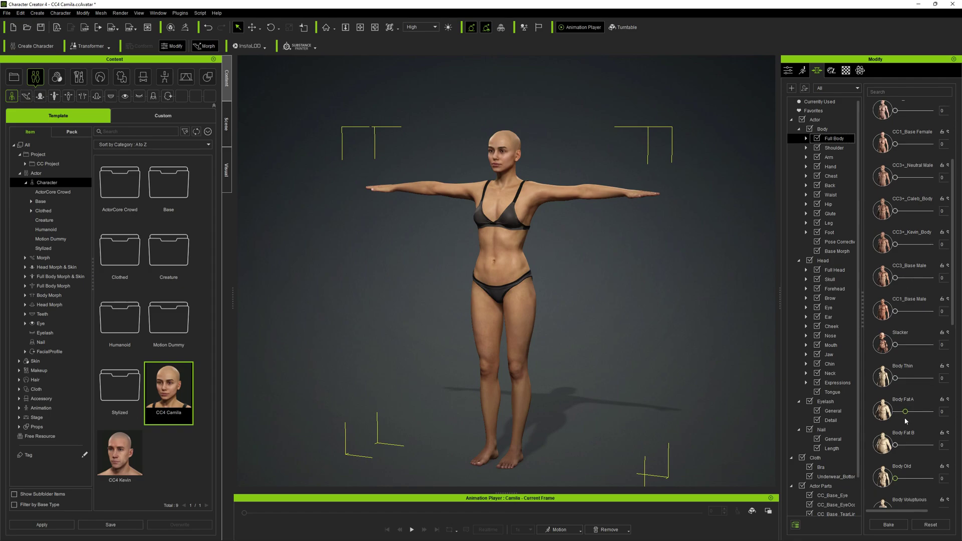
pyautogui.moveTo(895, 445); pyautogui.dragTo(913, 446)
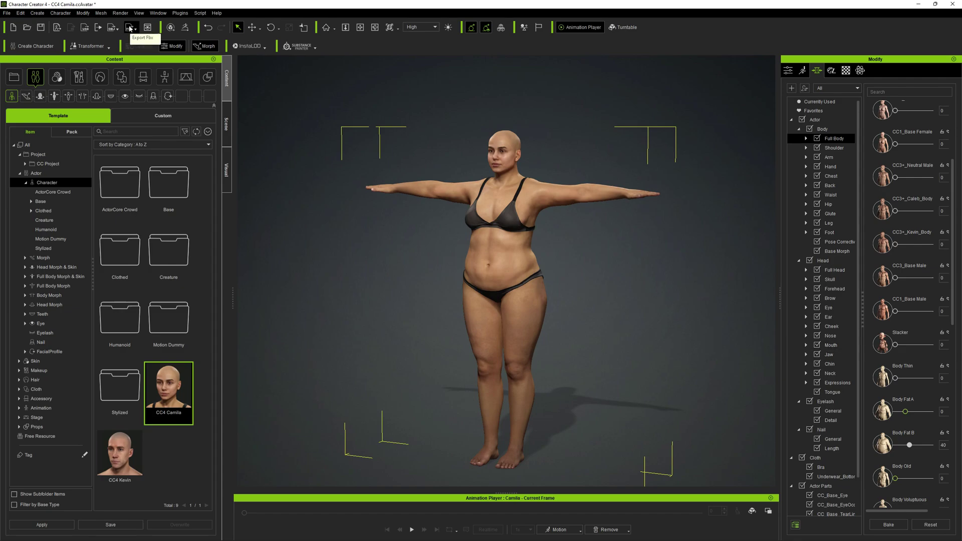
# Export the heavier clothed character as an FBX file named CamillaFat, using the Unreal preset and Mesh option.
pyautogui.click(129, 29)
pyautogui.click(160, 50)
pyautogui.click(533, 446)
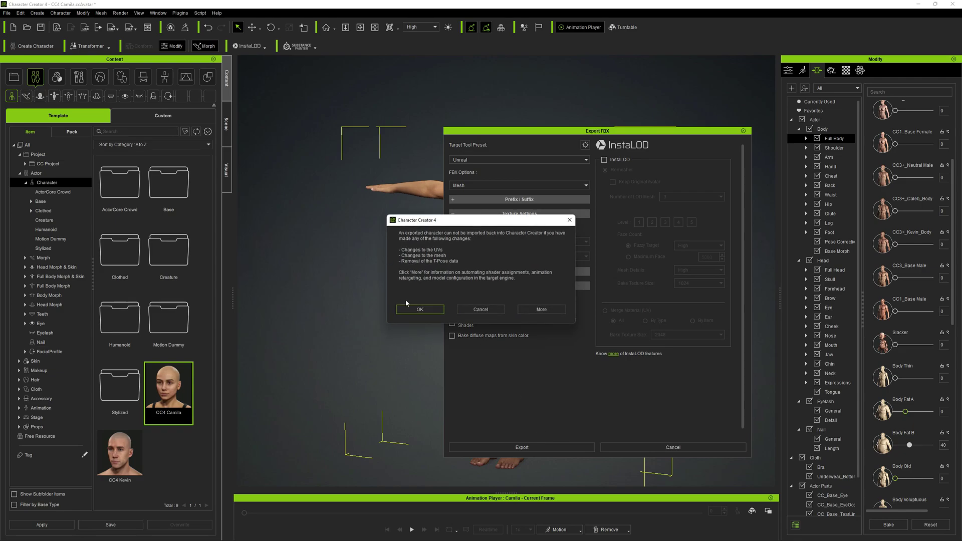
pyautogui.click(420, 310)
pyautogui.write('CamillaF')
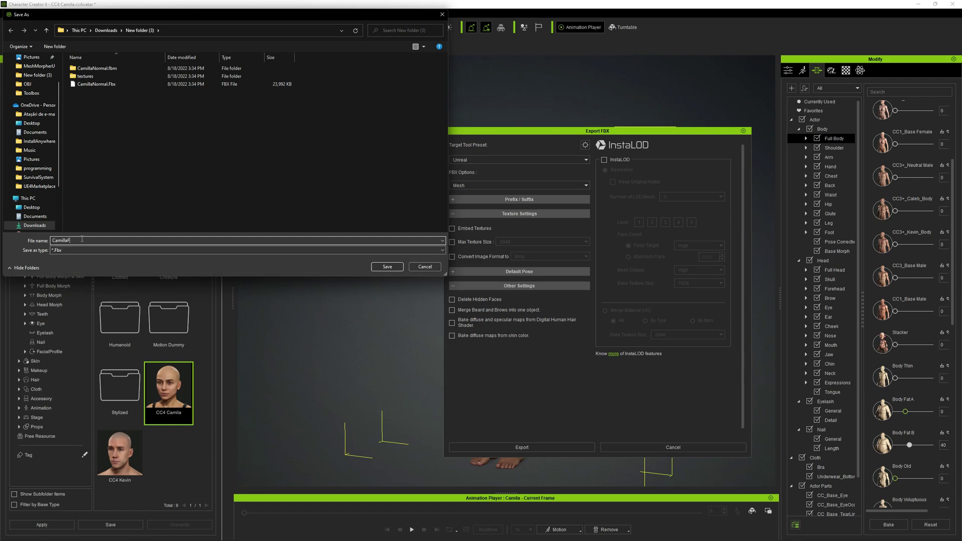
pyautogui.write('at')
pyautogui.click(387, 267)
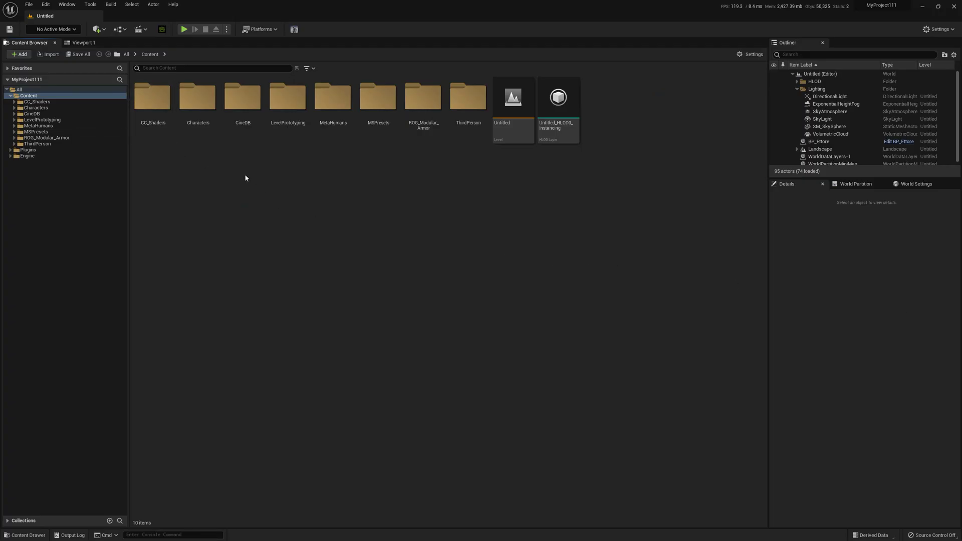
# Switch to Unreal Engine, create a folder named CC4 inside Content, and open it.
pyautogui.rightClick(200, 164)
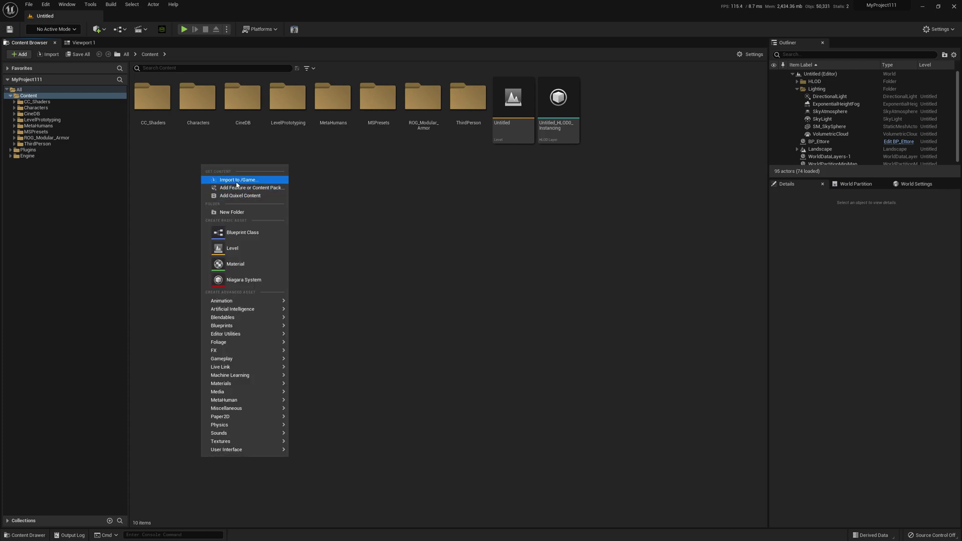
pyautogui.click(225, 179)
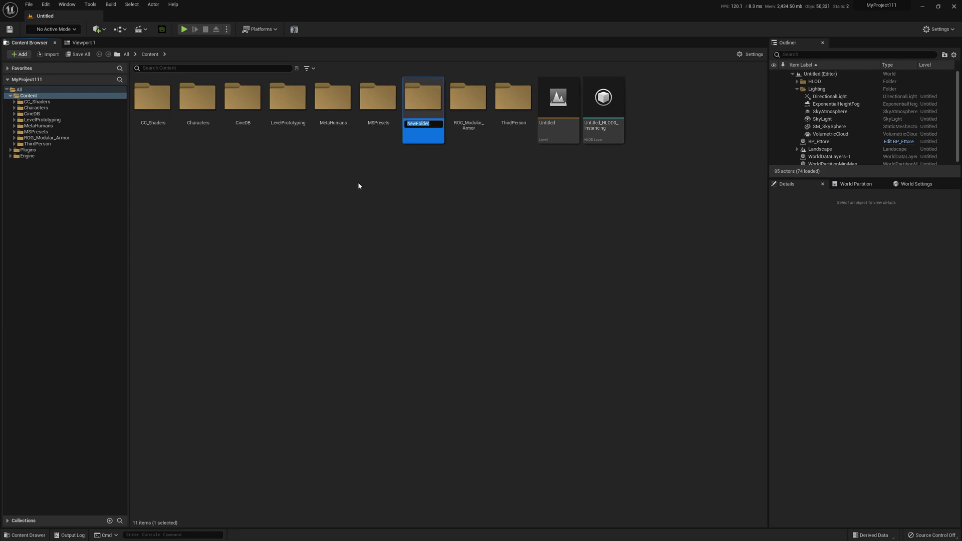
pyautogui.write('CC4')
pyautogui.press('Return')
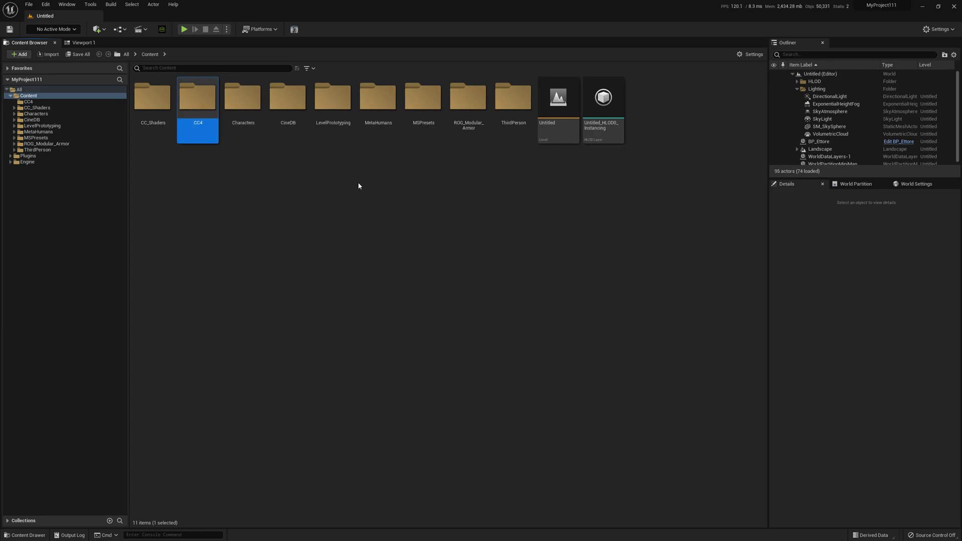
pyautogui.press('Return')
# Import CamillaNormal.Fbx into the CC4 folder with Character Creator auto setup and the Standard Shader, then dismiss the import log.
pyautogui.rightClick(293, 128)
pyautogui.click(333, 145)
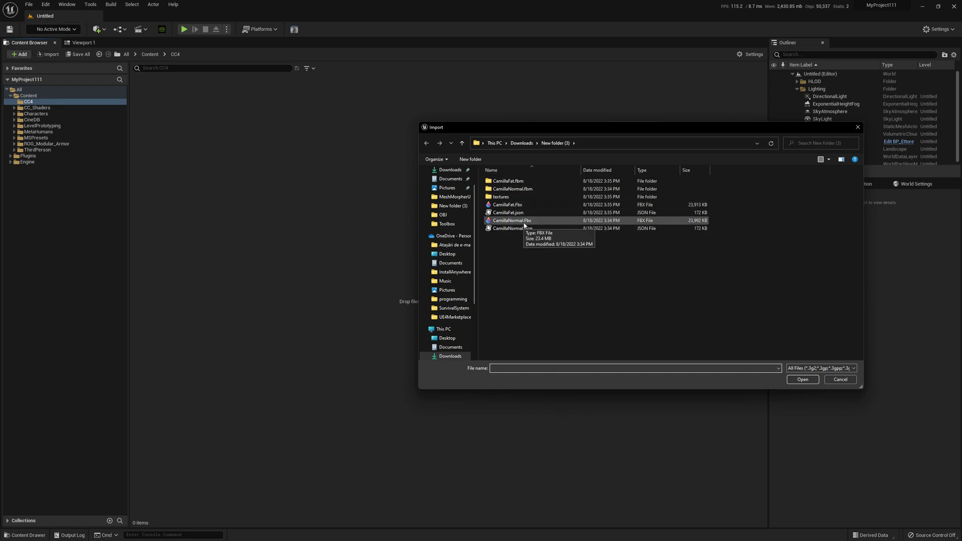
pyautogui.click(524, 224)
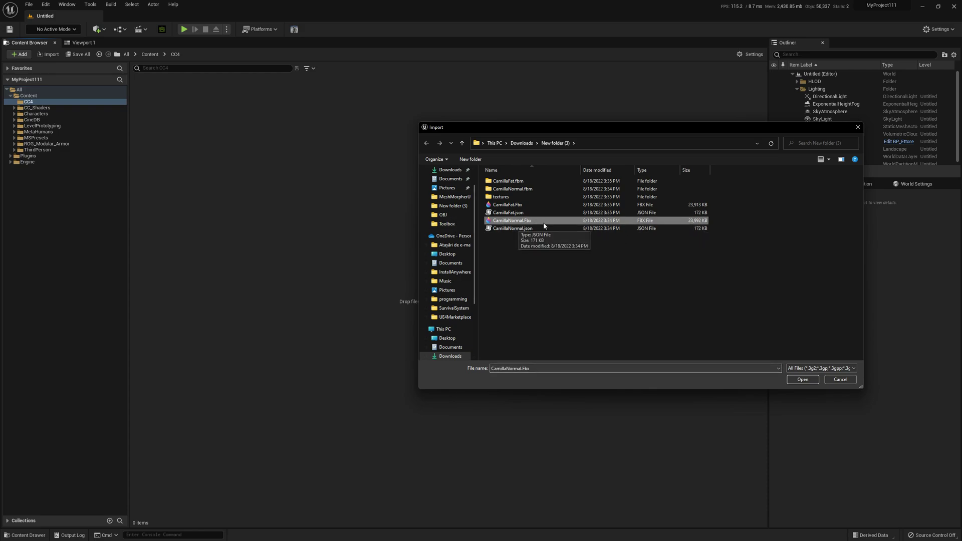
pyautogui.click(800, 379)
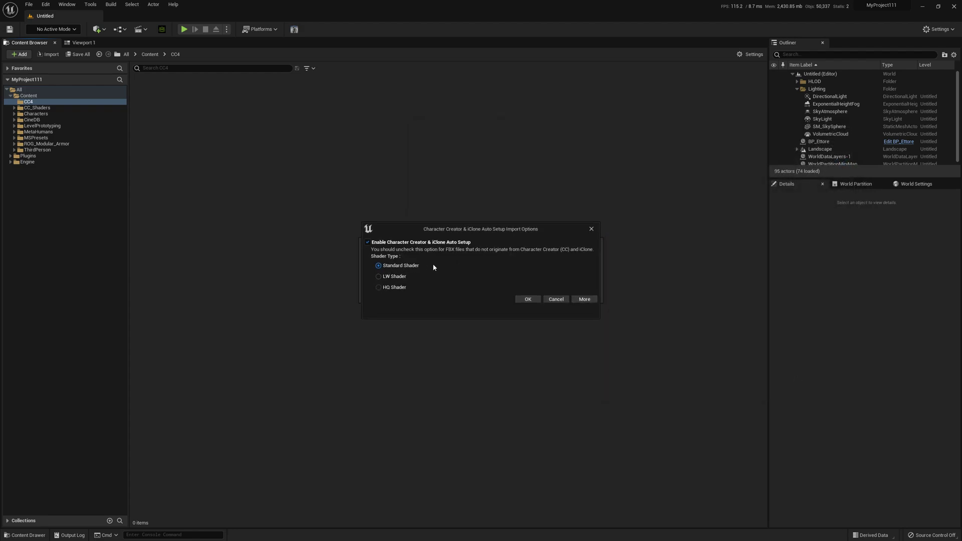
pyautogui.click(530, 300)
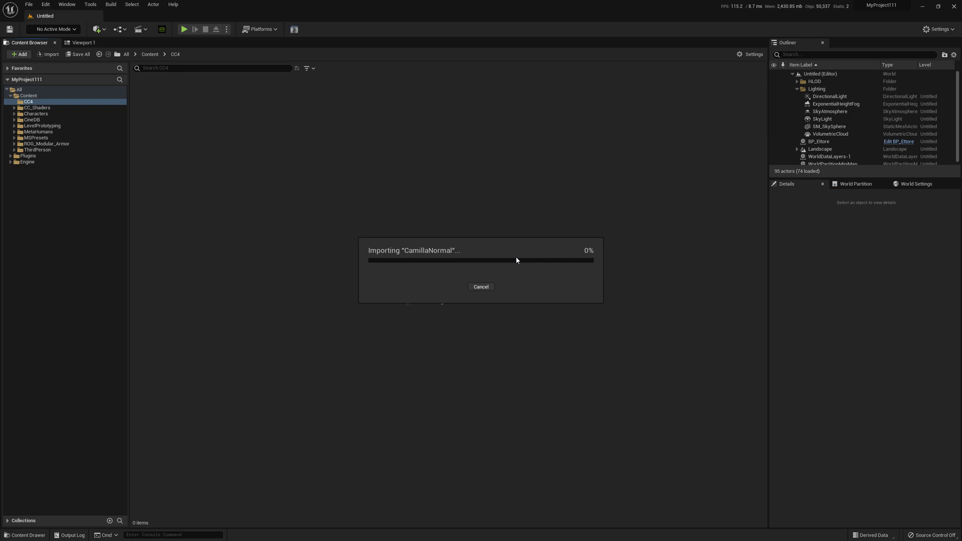
pyautogui.click(455, 414)
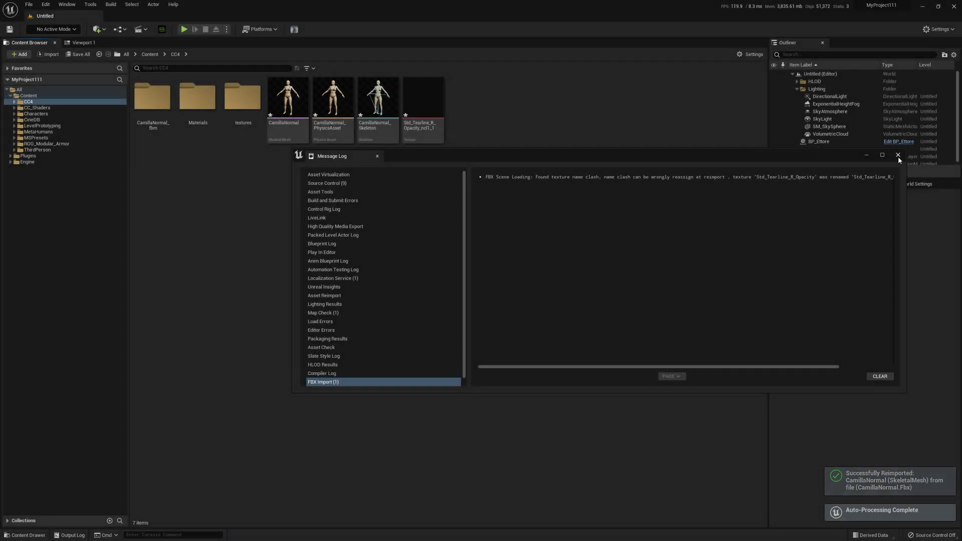
pyautogui.click(897, 155)
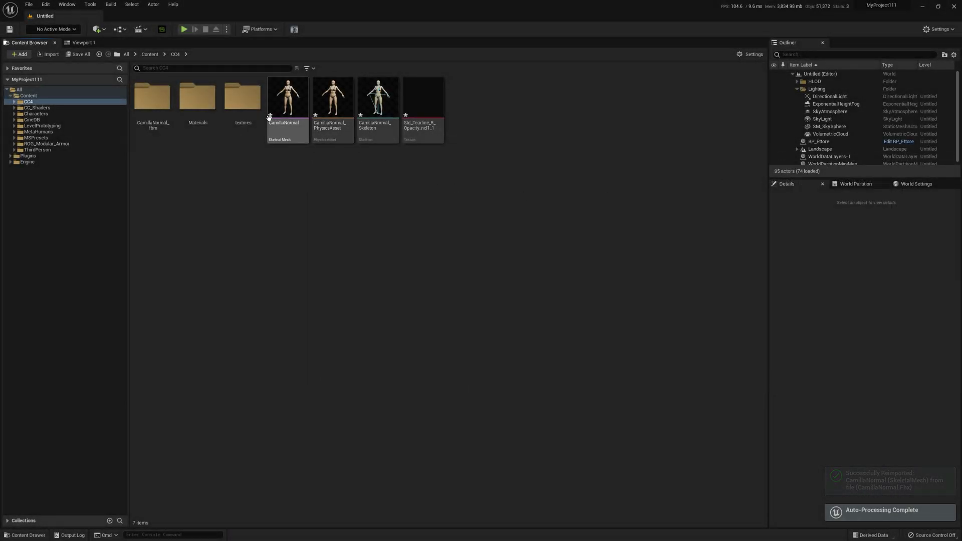
# Inspect the imported CamillaNormal skeletal mesh in its asset editor, then close the editor.
pyautogui.click(287, 100)
pyautogui.doubleClick(286, 101)
pyautogui.moveTo(564, 181)
pyautogui.mouseDown(button='right')
pyautogui.moveTo(576, 188)
pyautogui.moveTo(378, 181)
pyautogui.moveTo(487, 175)
pyautogui.moveTo(541, 193)
pyautogui.moveTo(568, 183)
pyautogui.mouseUp(button='right')
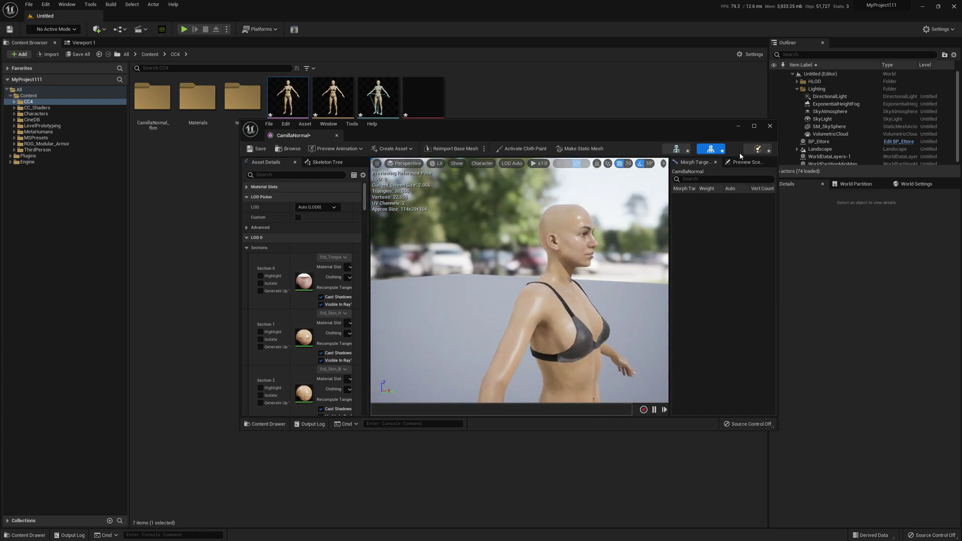
pyautogui.click(770, 126)
# Save all unsaved assets in the project.
pyautogui.click(351, 158)
pyautogui.click(25, 534)
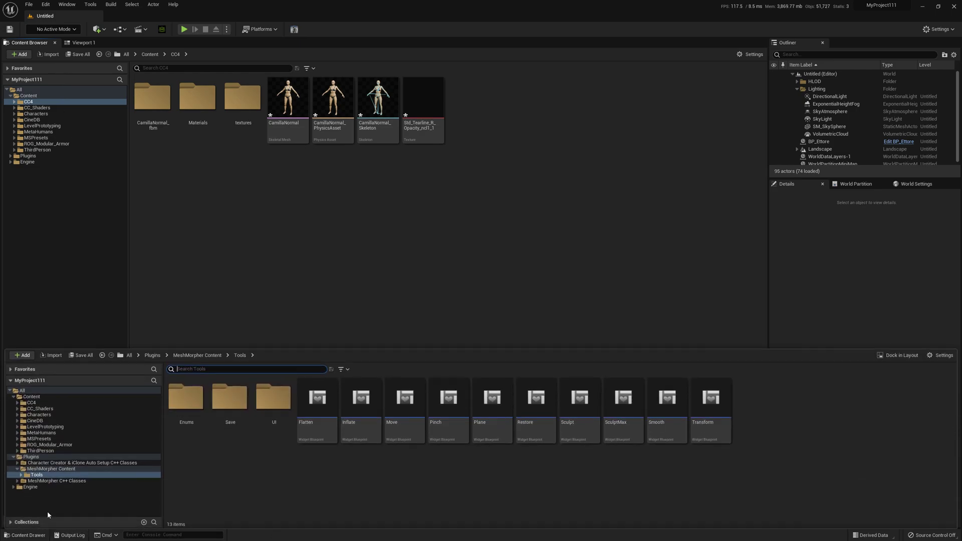
pyautogui.click(79, 357)
pyautogui.click(535, 361)
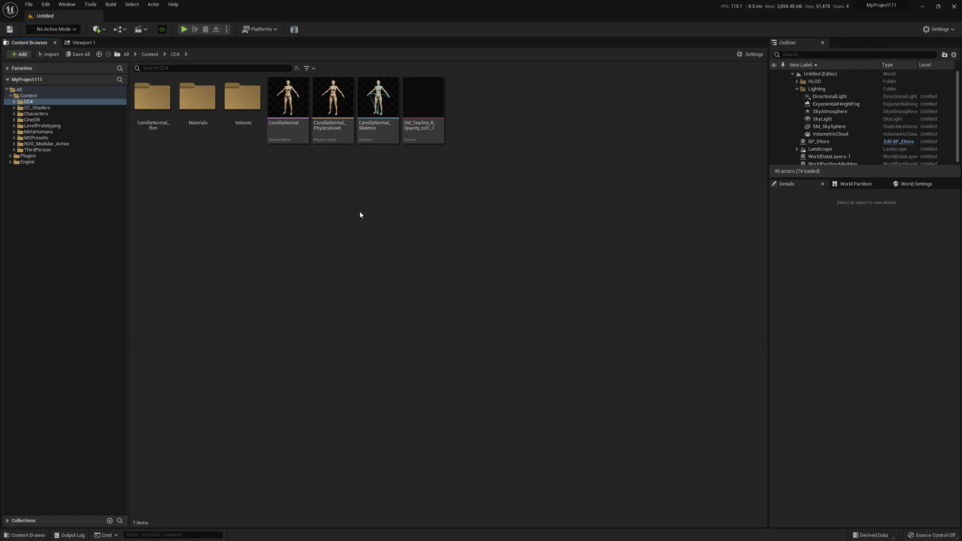
# Open the CamillaNormal skeletal mesh in Mesh Morpher and start creating a morph target from mesh files, maximizing both windows.
pyautogui.click(302, 109)
pyautogui.click(294, 29)
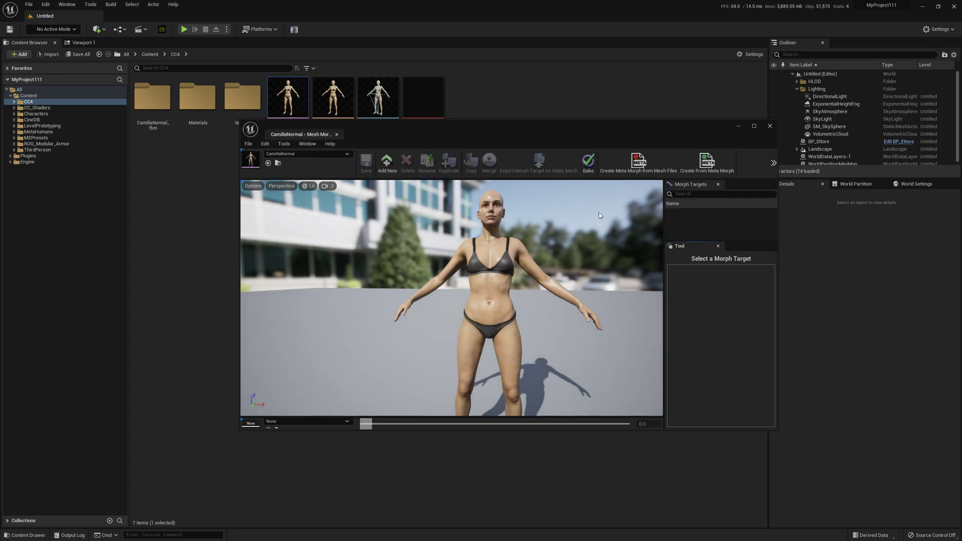
pyautogui.doubleClick(581, 127)
pyautogui.click(43, 26)
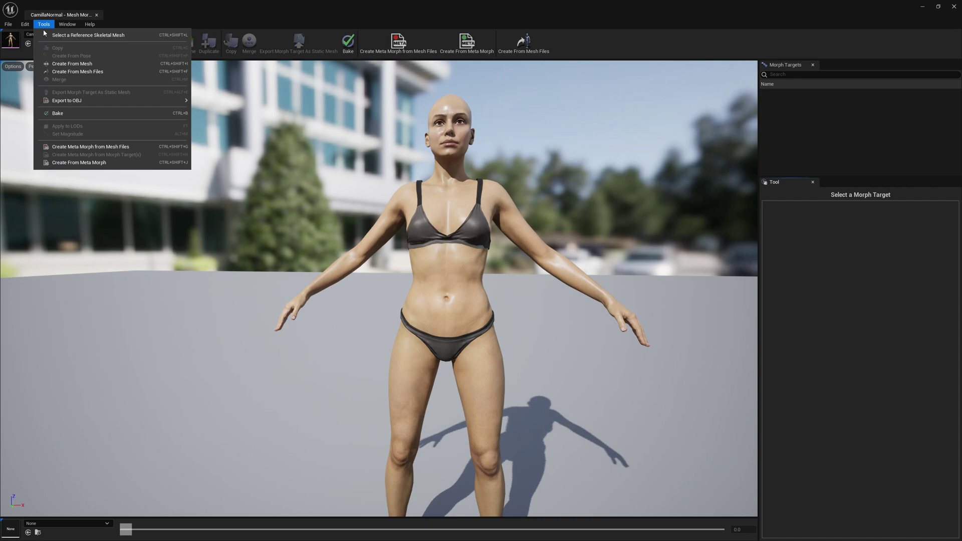
pyautogui.click(81, 71)
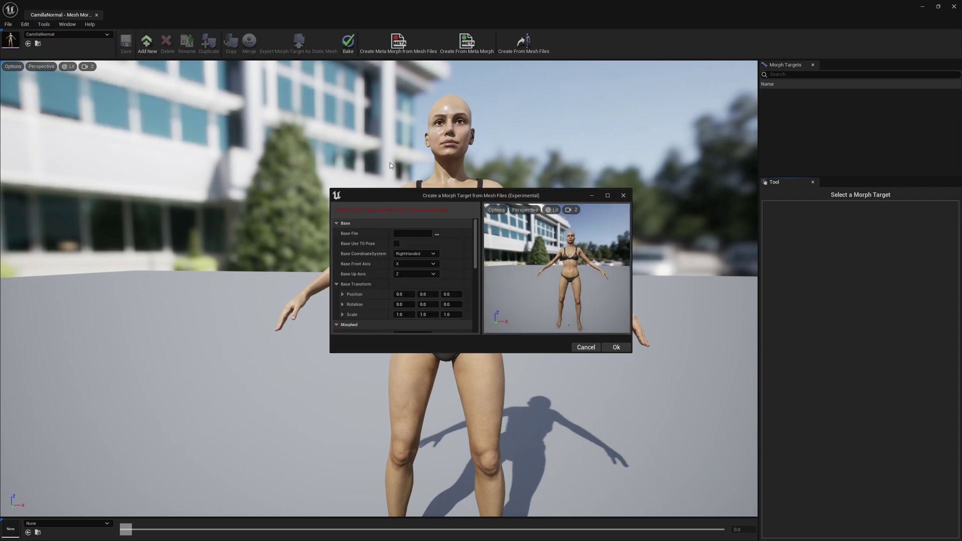
pyautogui.doubleClick(471, 195)
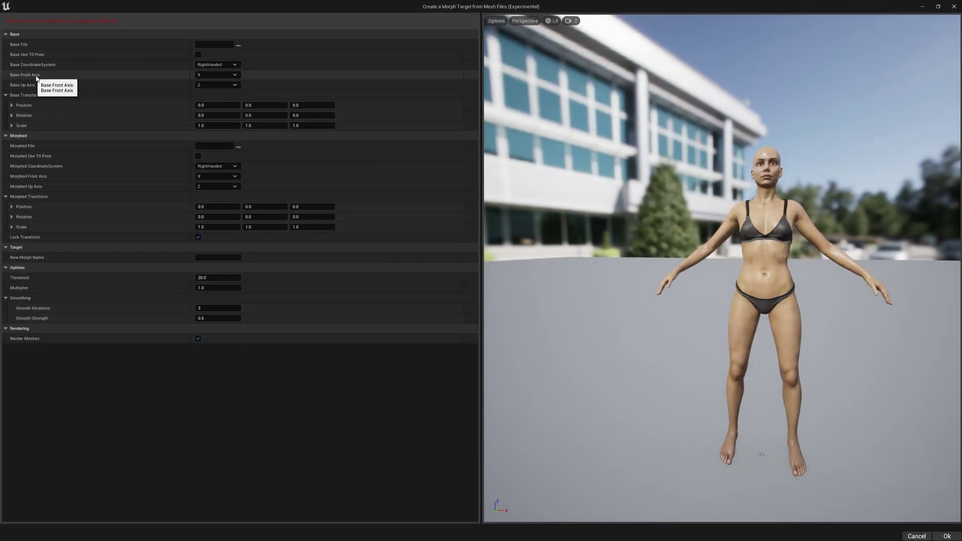
# Enable the T0 pose and set the front axis to Y for both the base and morphed meshes.
pyautogui.click(205, 74)
pyautogui.click(204, 91)
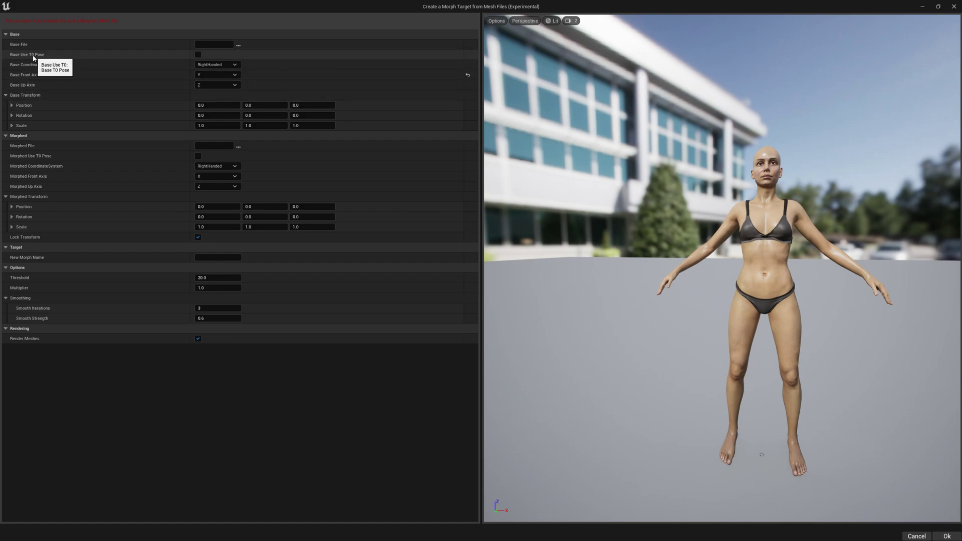
pyautogui.click(198, 55)
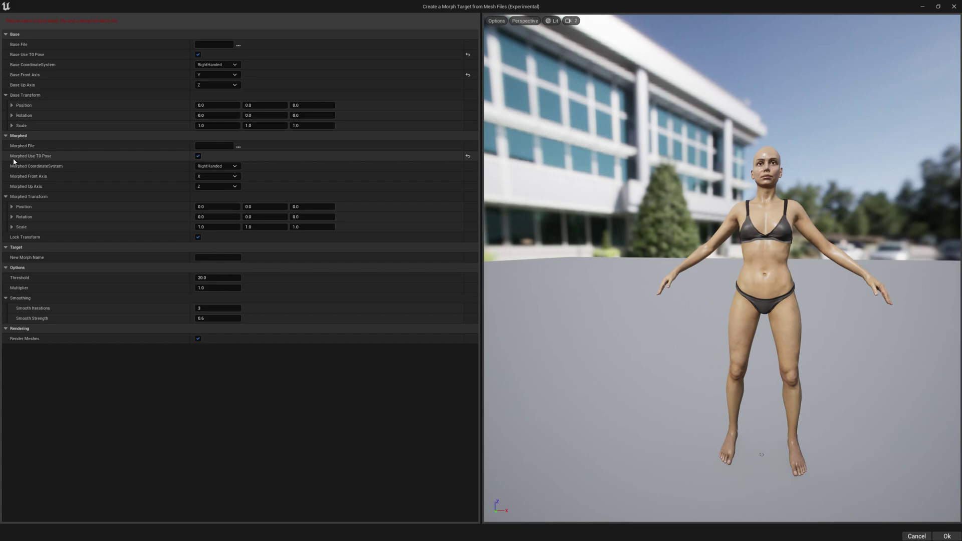
pyautogui.click(211, 191)
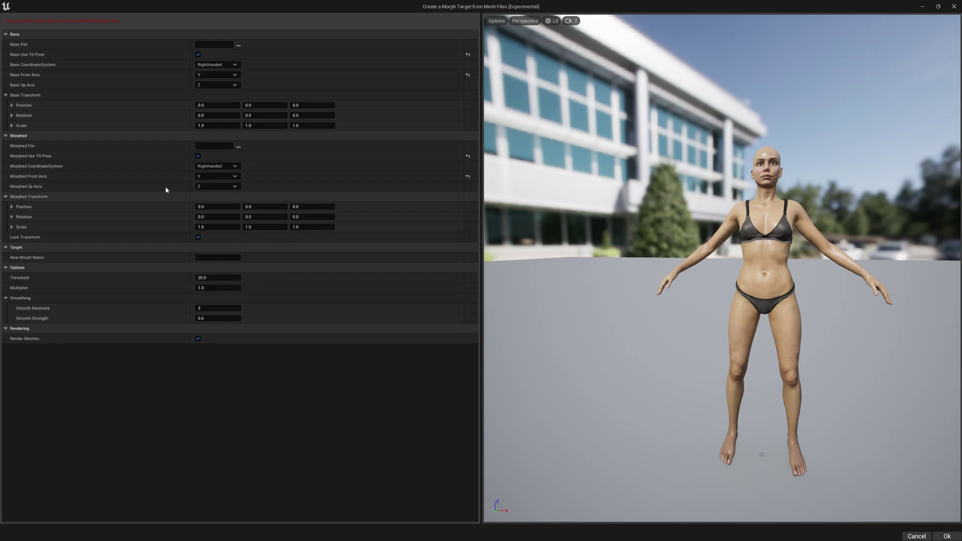
# Load CamillaNormal.Fbx as the base file and CamillaFat.Fbx as the morphed file.
pyautogui.click(239, 44)
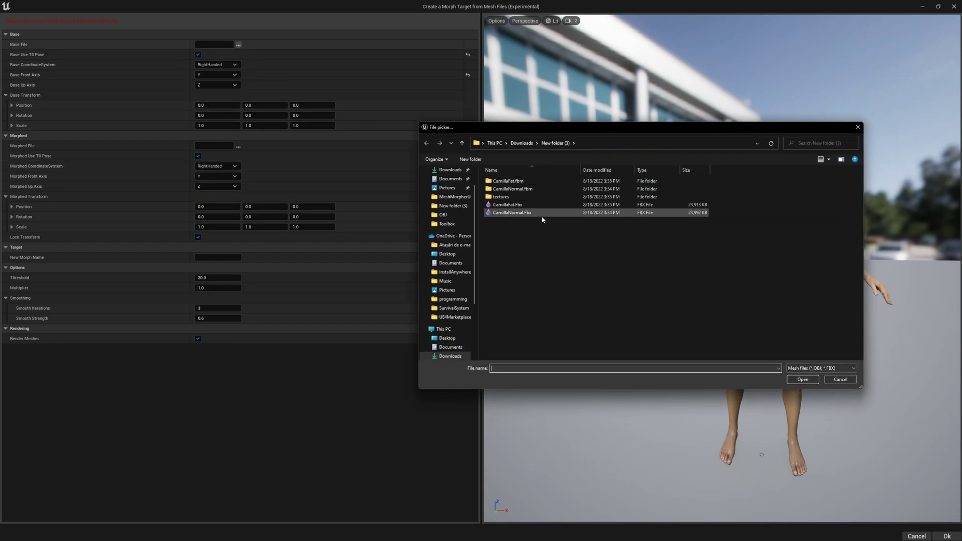
pyautogui.click(522, 215)
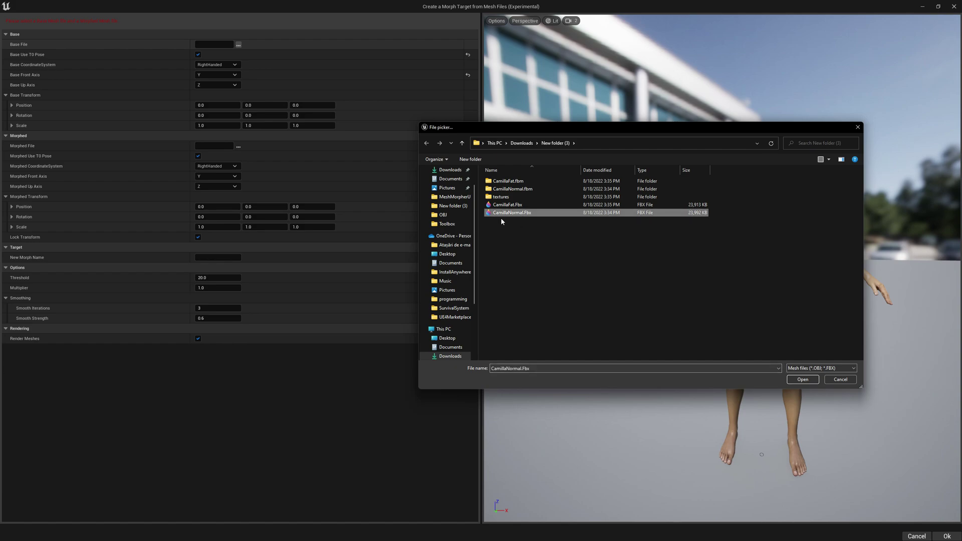
pyautogui.doubleClick(516, 214)
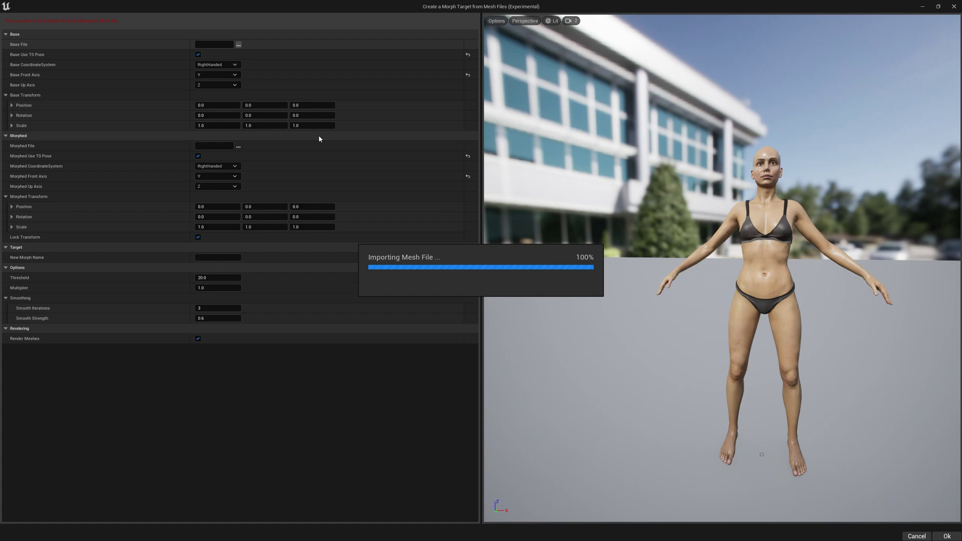
pyautogui.click(239, 146)
pyautogui.click(507, 206)
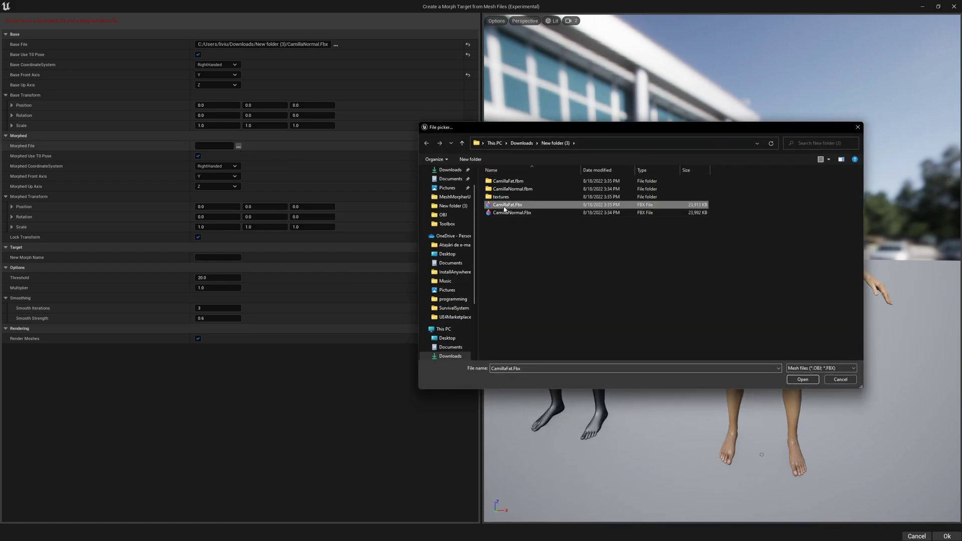
pyautogui.click(802, 380)
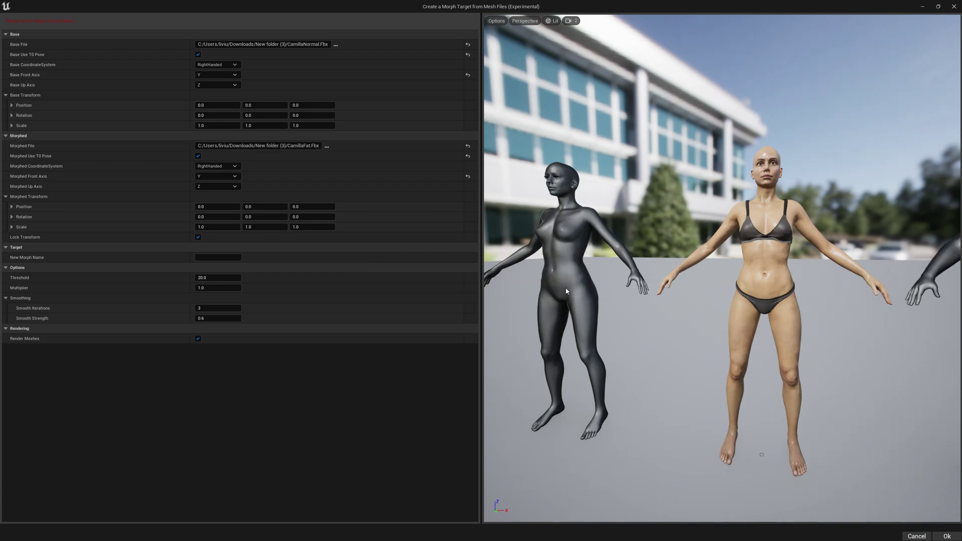
pyautogui.moveTo(553, 288); pyautogui.dragTo(599, 289, button='right')
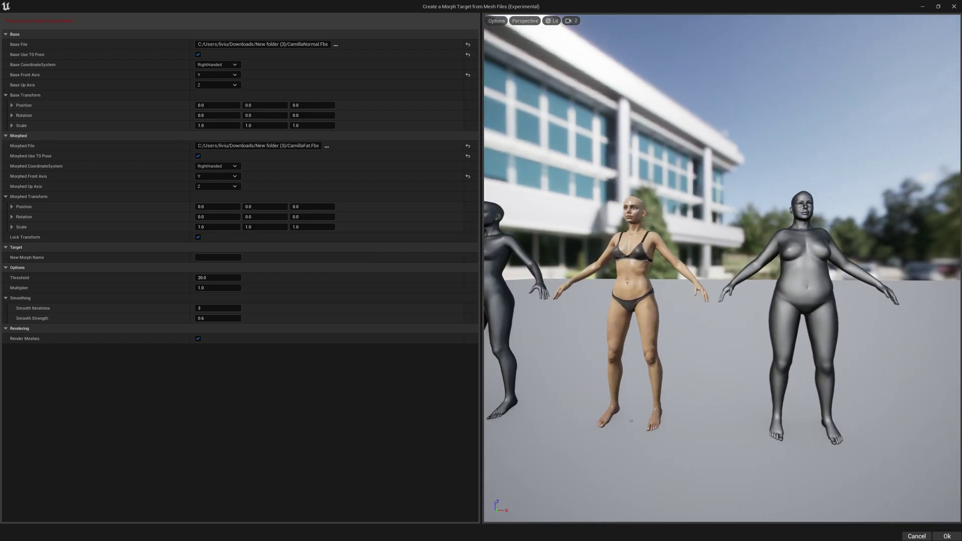
# Name the new morph target Fat, create it from the two mesh files, and close the creation window.
pyautogui.click(947, 536)
pyautogui.click(514, 289)
pyautogui.click(210, 257)
pyautogui.click(947, 537)
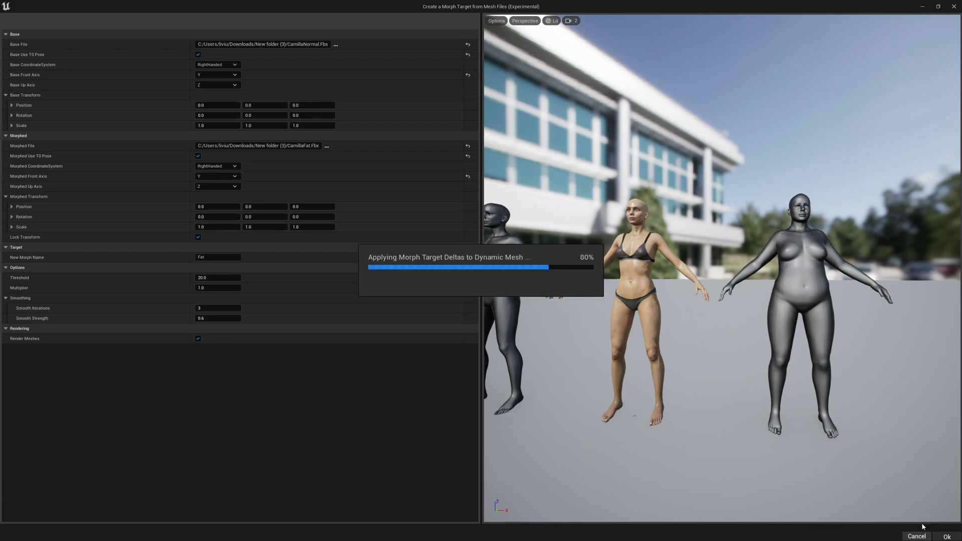
pyautogui.click(528, 290)
pyautogui.click(953, 8)
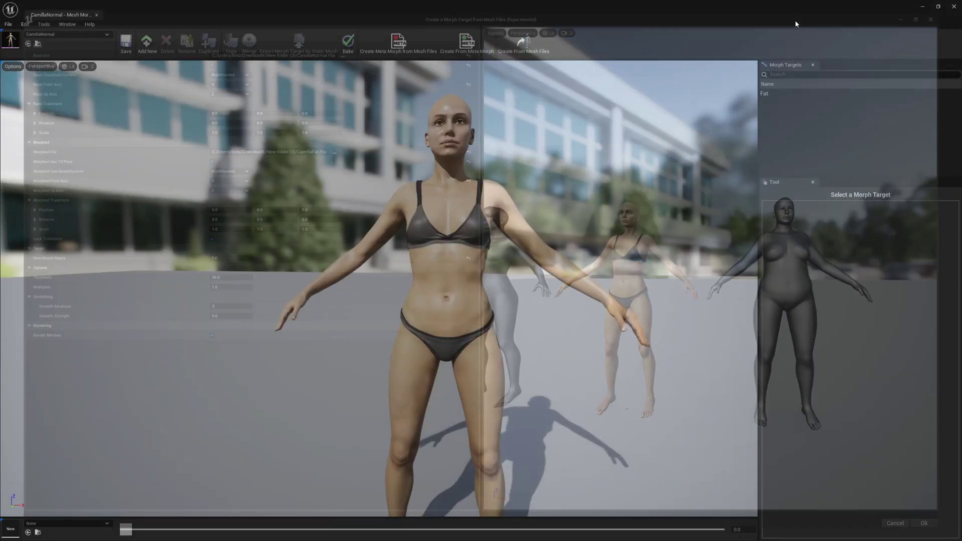
# Save the mesh with its new morph target and open the CamillaNormal skeletal mesh in its asset editor.
pyautogui.click(127, 46)
pyautogui.click(501, 359)
pyautogui.click(3, 32)
pyautogui.doubleClick(10, 52)
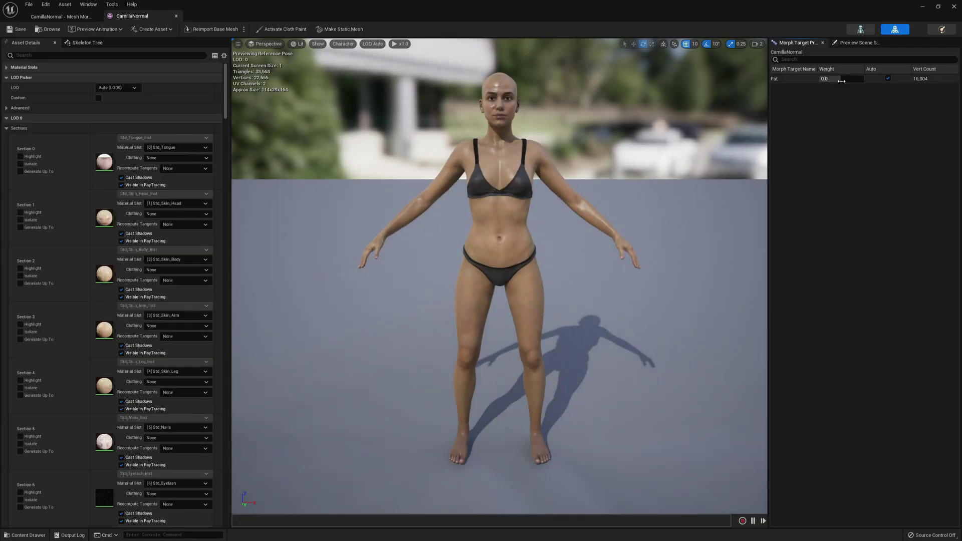
# Set the Fat morph target's preview weight to 1.0 and examine the morphed body.
pyautogui.moveTo(842, 79); pyautogui.dragTo(864, 78)
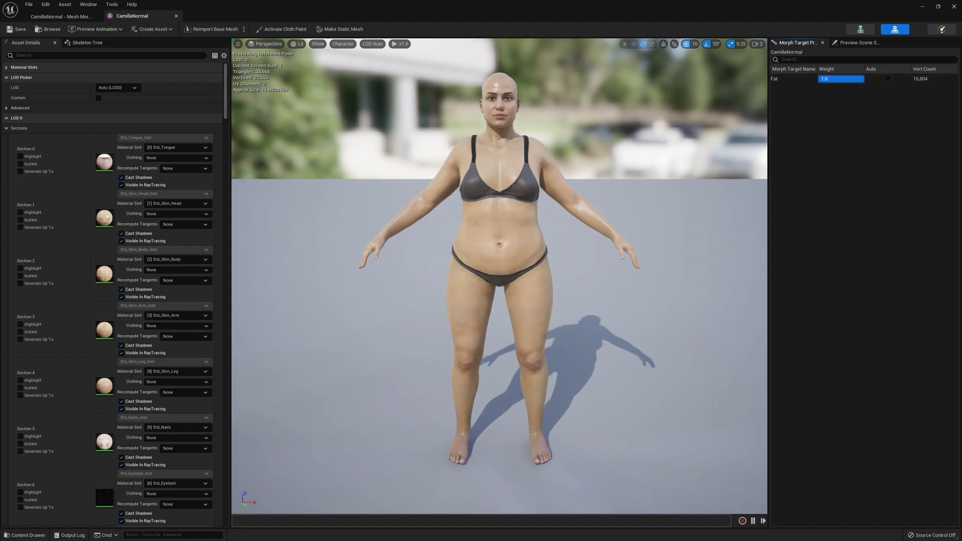
pyautogui.moveTo(526, 276); pyautogui.dragTo(246, 261, button='right')
pyautogui.moveTo(851, 78); pyautogui.dragTo(865, 79)
pyautogui.moveTo(622, 220); pyautogui.dragTo(687, 251, button='right')
pyautogui.keyDown('alt'); pyautogui.moveTo(521, 303); pyautogui.dragTo(702, 279); pyautogui.keyUp('alt')
pyautogui.press('s')
pyautogui.moveTo(501, 281); pyautogui.dragTo(485, 232, button='right')
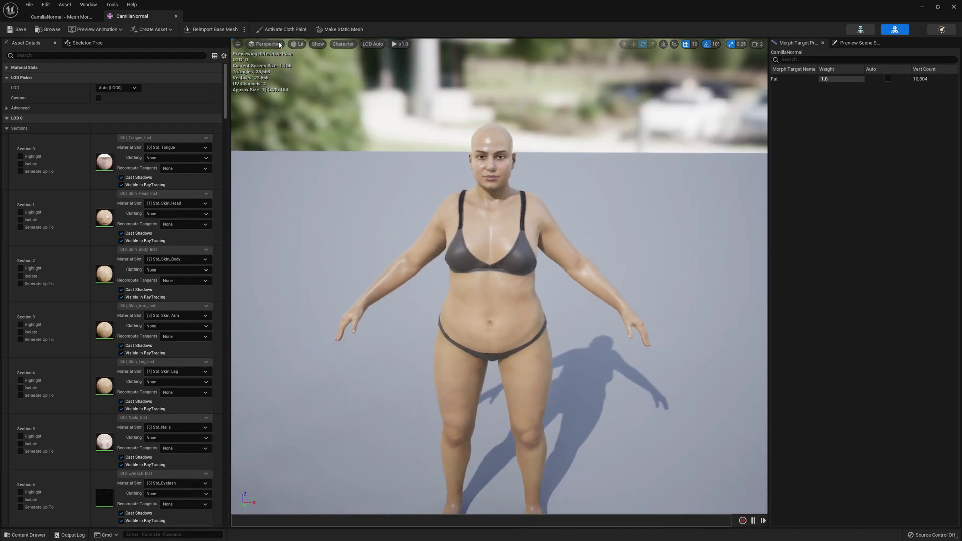
# Return to Mesh Morpher, select the Fat morph target, and activate the Sculpt tool for the underwear's back side.
pyautogui.click(76, 17)
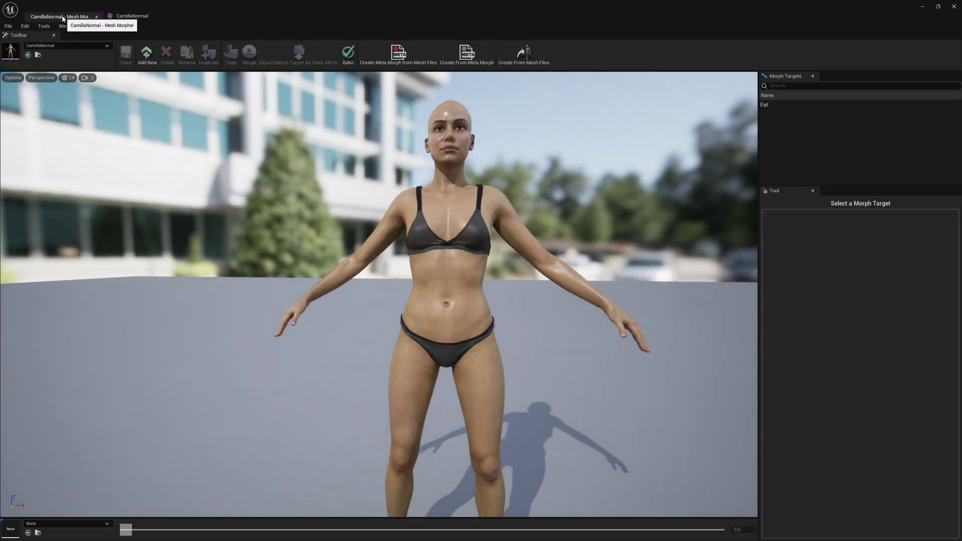
pyautogui.click(768, 105)
pyautogui.click(789, 108)
pyautogui.click(857, 224)
pyautogui.click(871, 300)
pyautogui.moveTo(551, 301)
pyautogui.mouseDown(button='right')
pyautogui.moveTo(531, 326)
pyautogui.moveTo(602, 431)
pyautogui.mouseUp(button='right')
pyautogui.moveTo(328, 415)
pyautogui.mouseDown(button='right')
pyautogui.moveTo(361, 320)
pyautogui.moveTo(401, 270)
pyautogui.moveTo(491, 271)
pyautogui.moveTo(351, 295)
pyautogui.moveTo(310, 320)
pyautogui.moveTo(370, 335)
pyautogui.mouseUp(button='right')
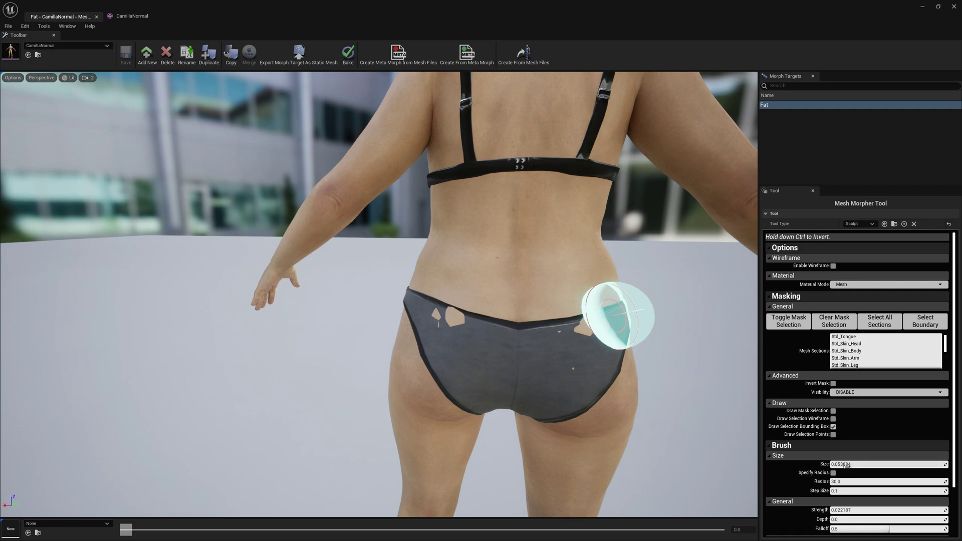
# Reduce the sculpt brush size to about 0.035 and undo the trial brush stroke on the underwear.
pyautogui.moveTo(855, 465); pyautogui.dragTo(837, 464)
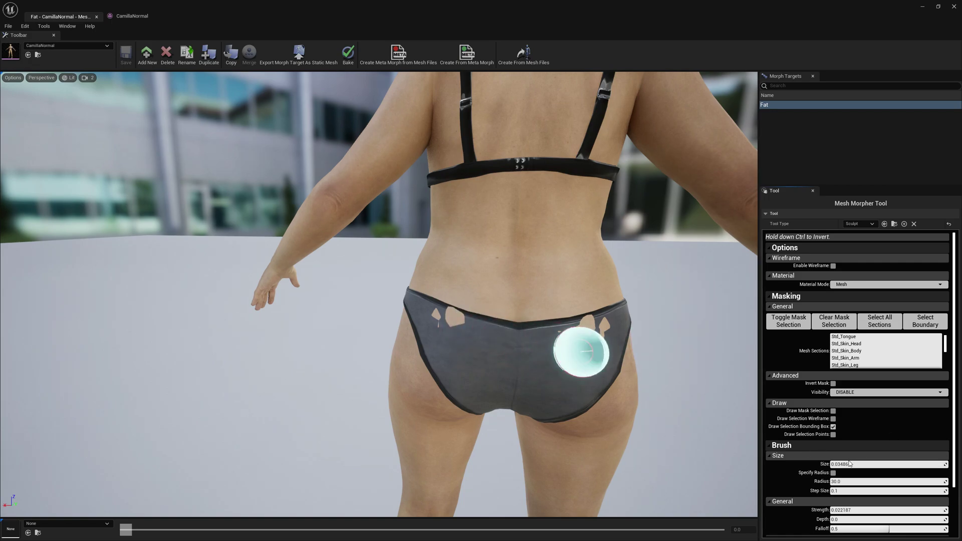
pyautogui.moveTo(580, 351)
pyautogui.mouseDown(button='right')
pyautogui.moveTo(610, 331)
pyautogui.moveTo(593, 318)
pyautogui.moveTo(492, 319)
pyautogui.mouseUp(button='right')
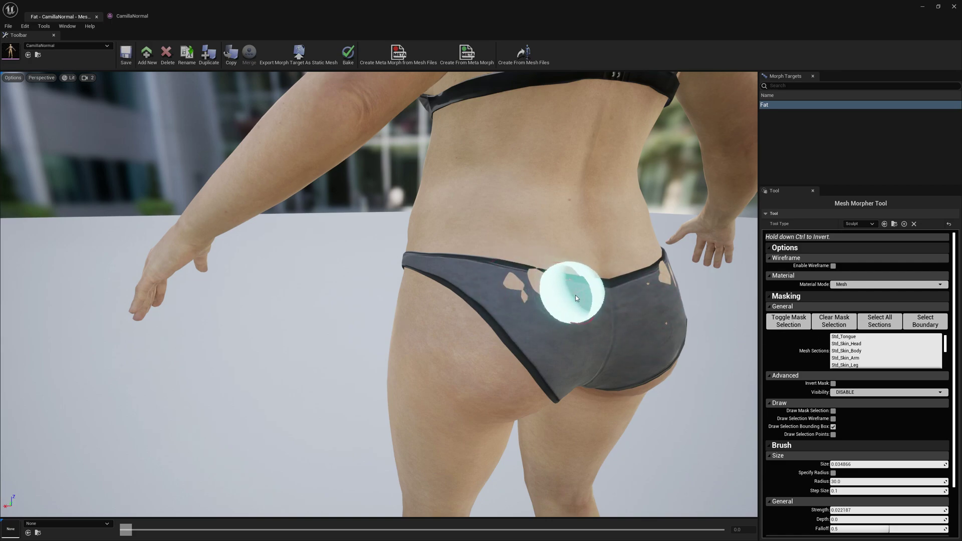
pyautogui.hotkey('ctrl', 'z')
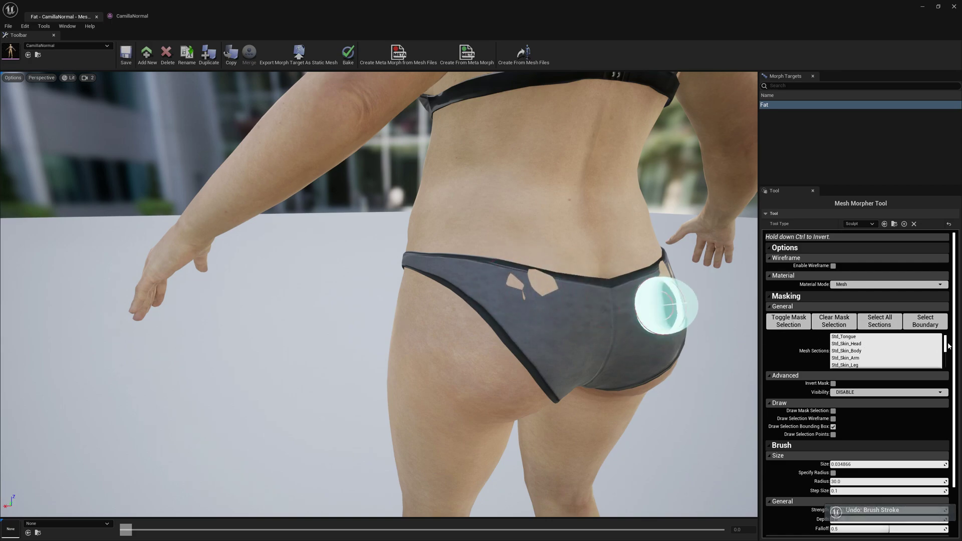
# Select the Underwear_Bottoms and Bra mesh sections and sculpt the underwear outward where skin pokes through.
pyautogui.moveTo(946, 345); pyautogui.dragTo(949, 368)
pyautogui.click(852, 344)
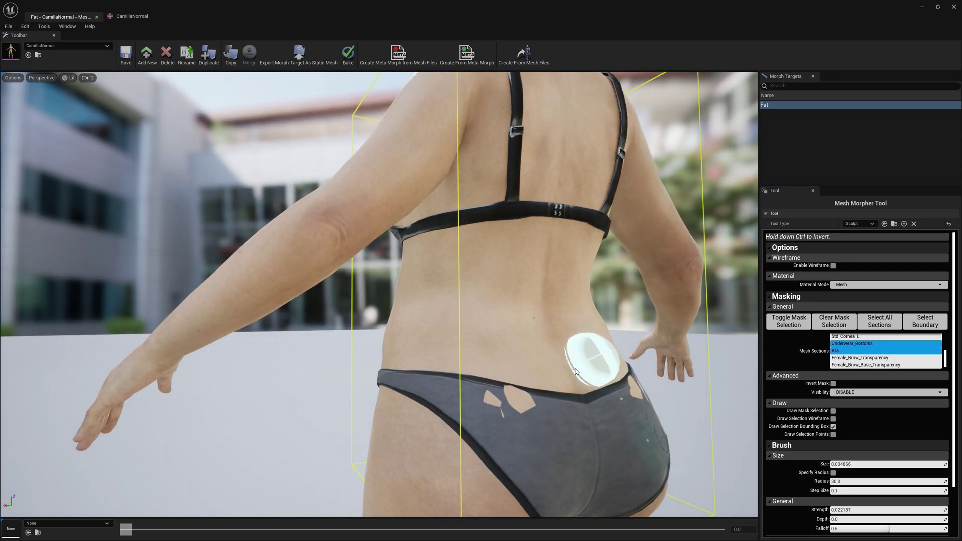
pyautogui.moveTo(597, 439)
pyautogui.keyDown('alt'); pyautogui.mouseDown()
pyautogui.moveTo(451, 441)
pyautogui.moveTo(490, 402)
pyautogui.moveTo(460, 411)
pyautogui.moveTo(476, 412)
pyautogui.mouseUp(); pyautogui.keyUp('alt')
pyautogui.moveTo(459, 475); pyautogui.dragTo(464, 463)
pyautogui.moveTo(490, 460); pyautogui.dragTo(576, 481, button='right')
pyautogui.moveTo(506, 315)
pyautogui.mouseDown(button='right')
pyautogui.moveTo(696, 315)
pyautogui.moveTo(732, 300)
pyautogui.moveTo(686, 315)
pyautogui.mouseUp(button='right')
pyautogui.moveTo(471, 391); pyautogui.dragTo(531, 386, button='right')
# Examine the sculpted underwear and bra from all sides for skin still poking through.
pyautogui.scroll(5, 469, 412)
pyautogui.keyDown('alt'); pyautogui.moveTo(471, 281); pyautogui.dragTo(544, 270); pyautogui.keyUp('alt')
pyautogui.moveTo(542, 272); pyautogui.dragTo(481, 311, button='right')
pyautogui.moveTo(481, 310)
pyautogui.keyDown('alt'); pyautogui.mouseDown()
pyautogui.moveTo(621, 296)
pyautogui.moveTo(498, 369)
pyautogui.mouseUp(); pyautogui.keyUp('alt')
pyautogui.moveTo(436, 273); pyautogui.dragTo(601, 270, button='right')
pyautogui.moveTo(437, 335); pyautogui.dragTo(631, 328, button='right')
pyautogui.moveTo(446, 255); pyautogui.dragTo(541, 250, button='right')
pyautogui.keyDown('alt'); pyautogui.moveTo(505, 297); pyautogui.dragTo(376, 310); pyautogui.keyUp('alt')
pyautogui.moveTo(471, 295)
pyautogui.mouseDown(button='right')
pyautogui.moveTo(330, 306)
pyautogui.moveTo(411, 311)
pyautogui.moveTo(420, 358)
pyautogui.moveTo(491, 350)
pyautogui.moveTo(400, 320)
pyautogui.moveTo(355, 198)
pyautogui.moveTo(409, 227)
pyautogui.mouseUp(button='right')
pyautogui.scroll(2, 409, 227)
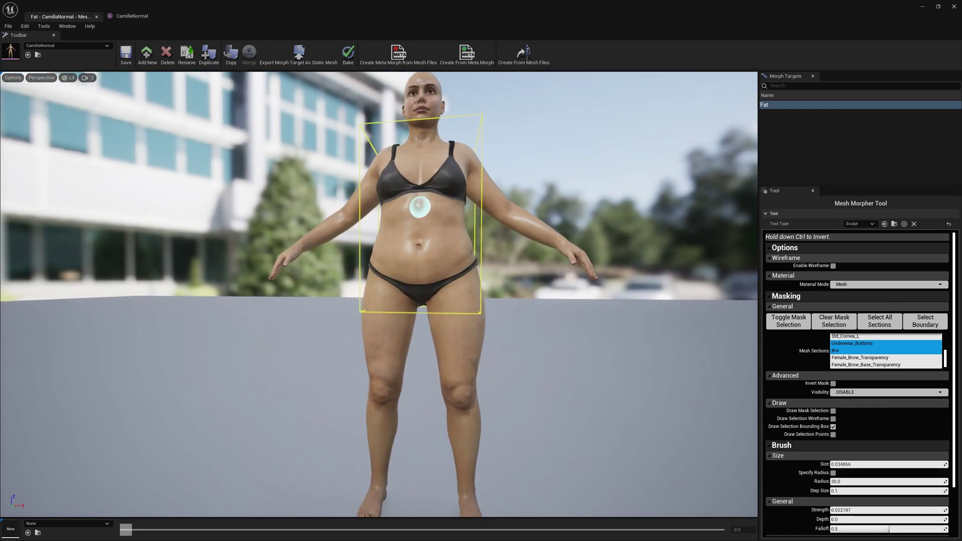
# Save the sculpted Fat morph target and reopen the CamillaNormal skeletal mesh editor to preview it at weight 1.0.
pyautogui.click(175, 17)
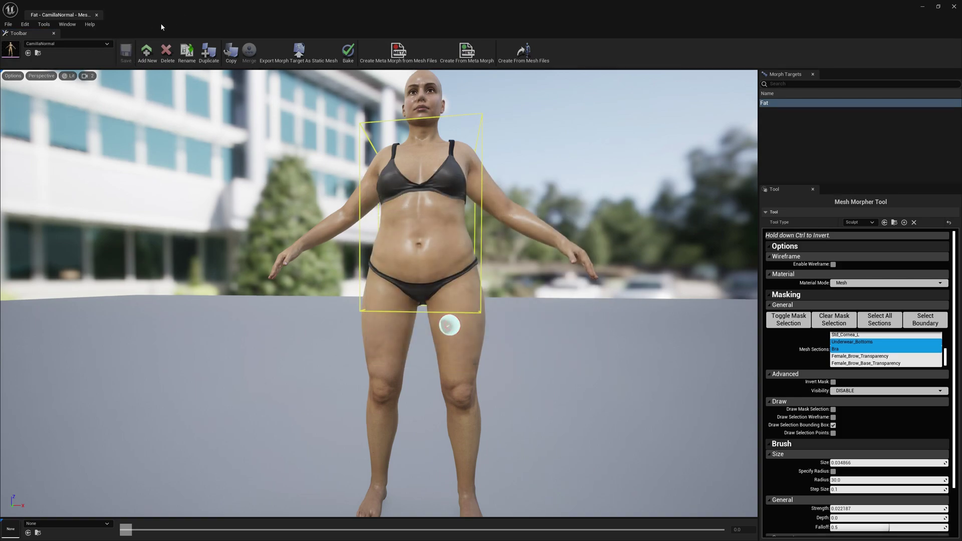
pyautogui.click(9, 50)
pyautogui.press('w')
pyautogui.moveTo(700, 199); pyautogui.dragTo(939, 148, button='right')
pyautogui.press('a')
pyautogui.press('s')
pyautogui.press('w')
pyautogui.press('s')
pyautogui.press('s')
pyautogui.moveTo(623, 261)
pyautogui.mouseDown(button='right')
pyautogui.moveTo(626, 296)
pyautogui.moveTo(634, 230)
pyautogui.moveTo(624, 260)
pyautogui.mouseUp(button='right')
pyautogui.press('s')
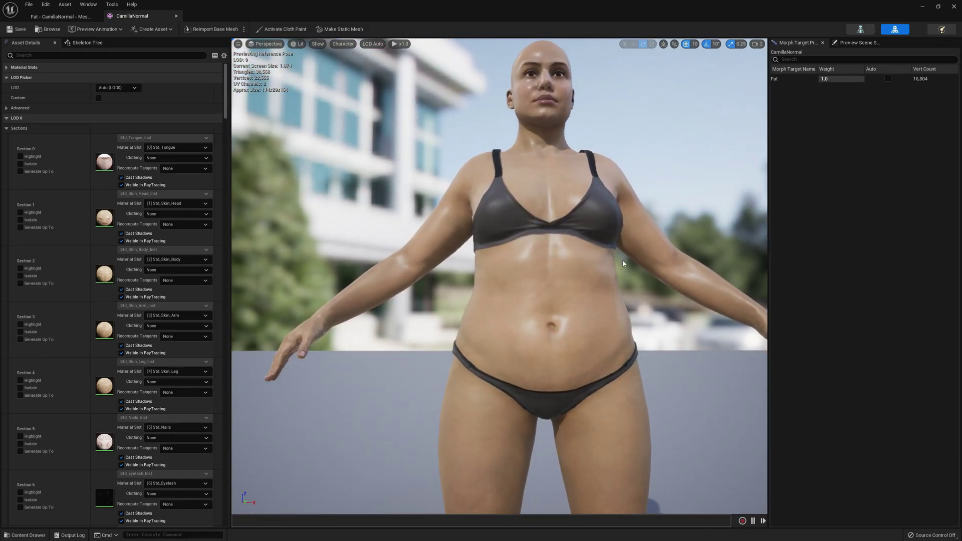